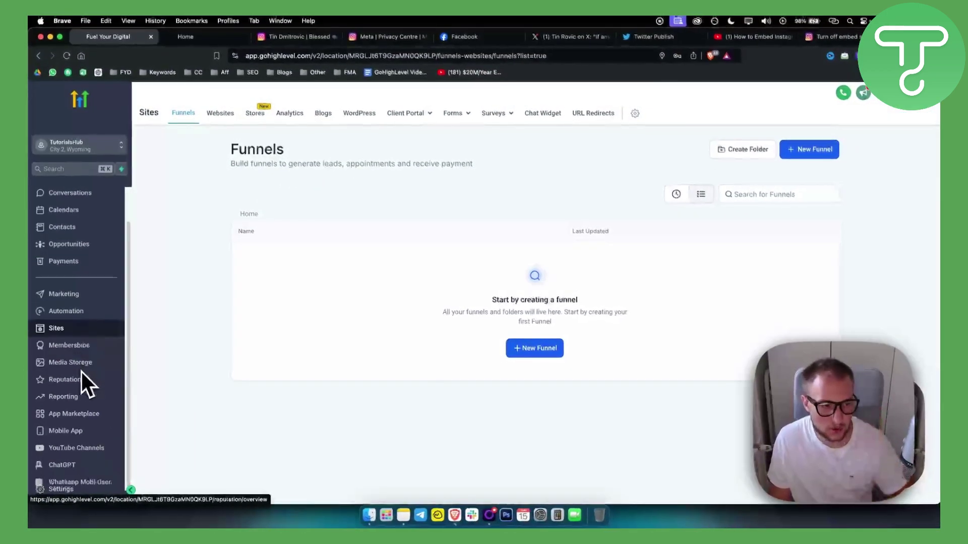
Step: Reselect TutorialsHub and open its Phone Numbers settings, which list no numbers yet
left_click(77, 145)
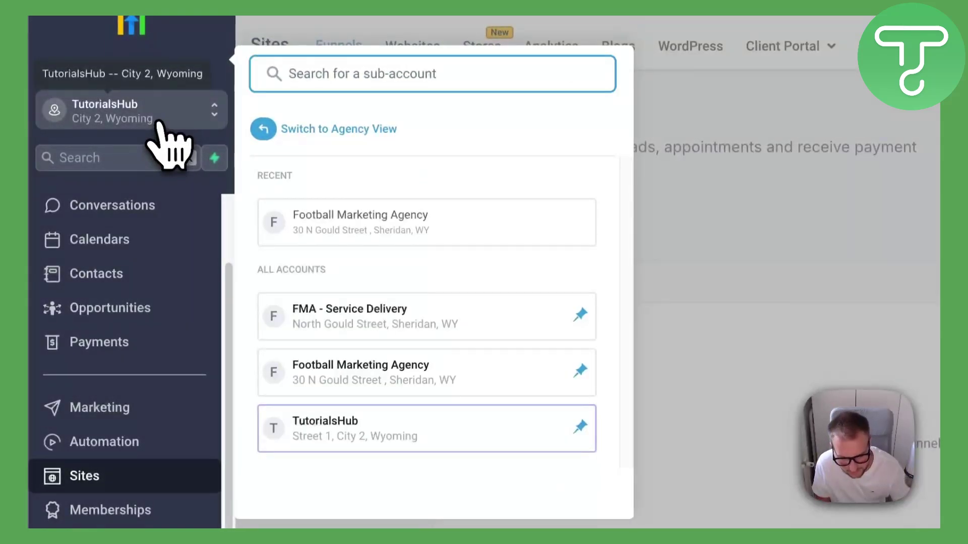
left_click(171, 155)
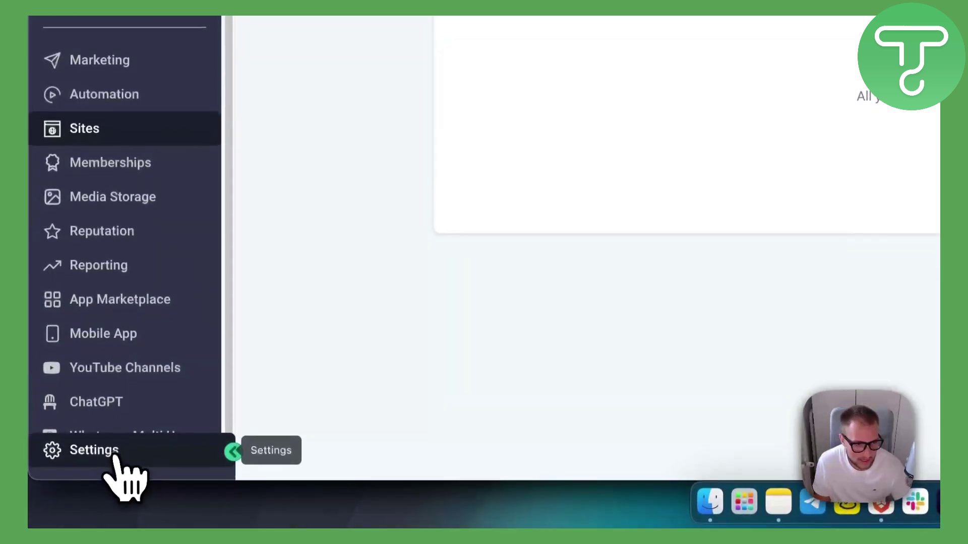
left_click(98, 454)
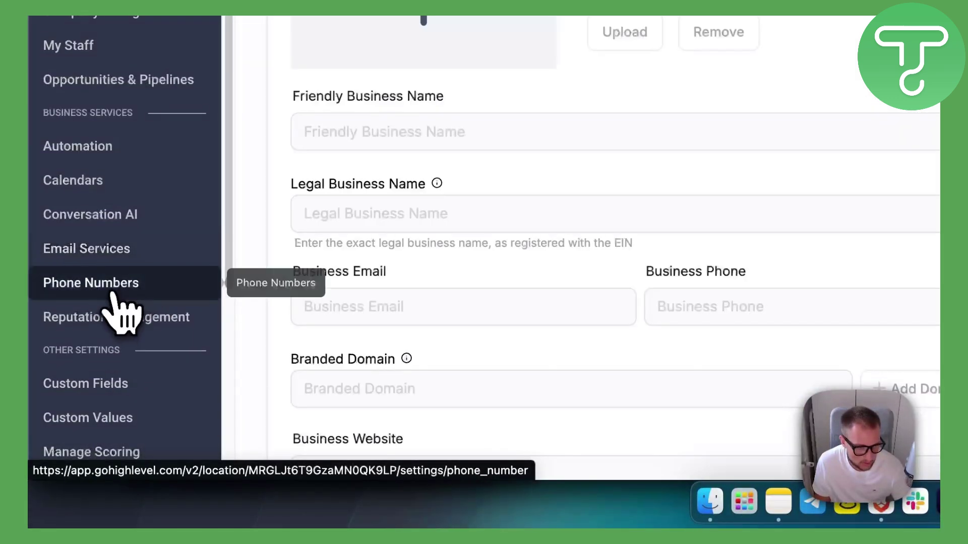
left_click(91, 283)
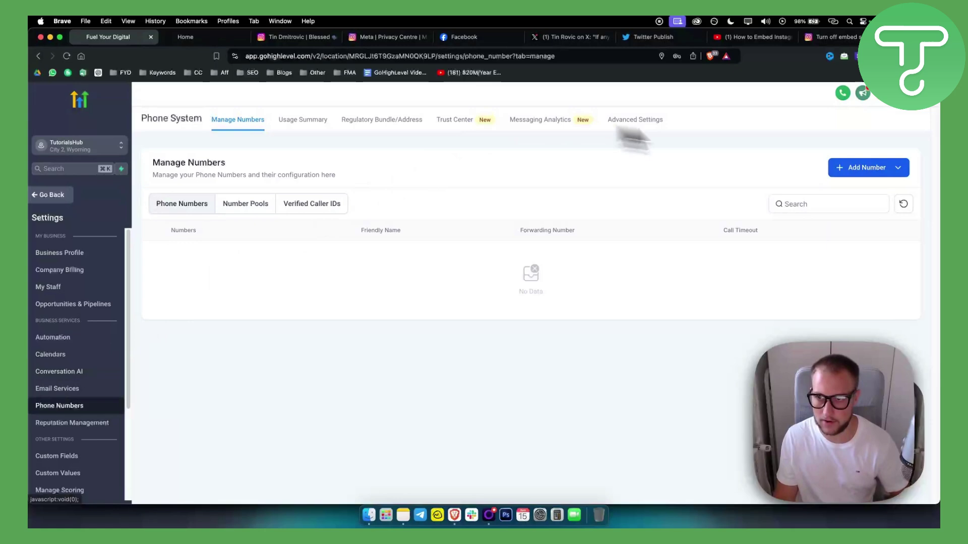
Step: Browse numbers available to buy, switching the country to Australia ($3.00 monthly local numbers)
left_click(868, 167)
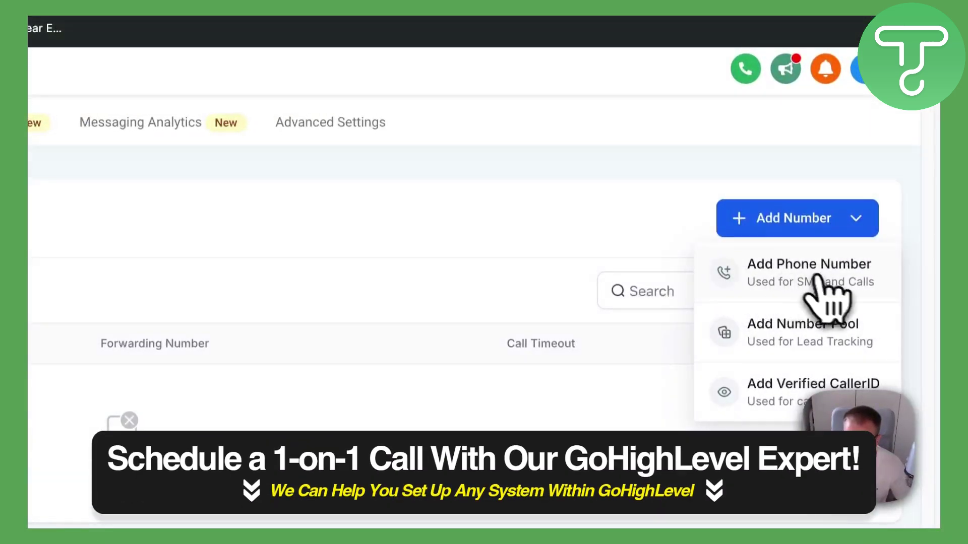
left_click(816, 291)
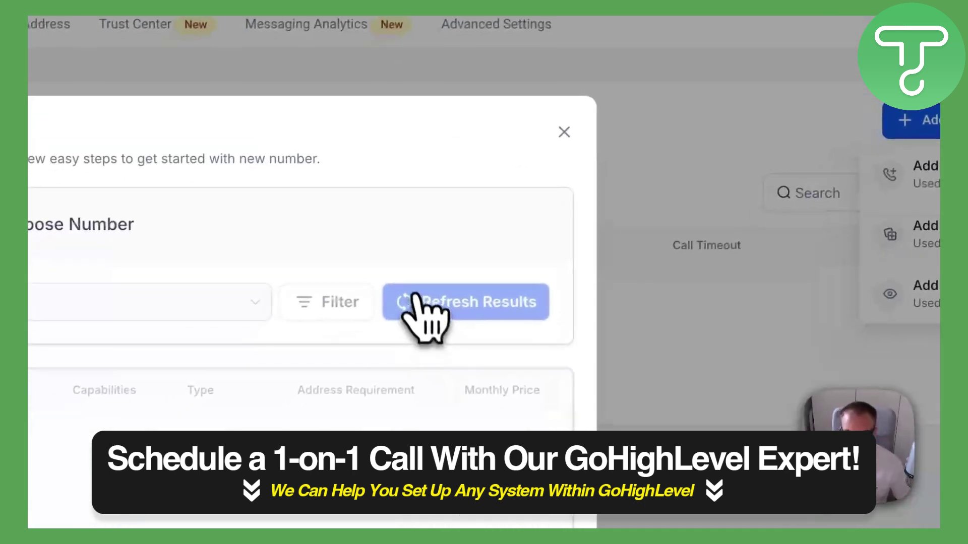
left_click(428, 306)
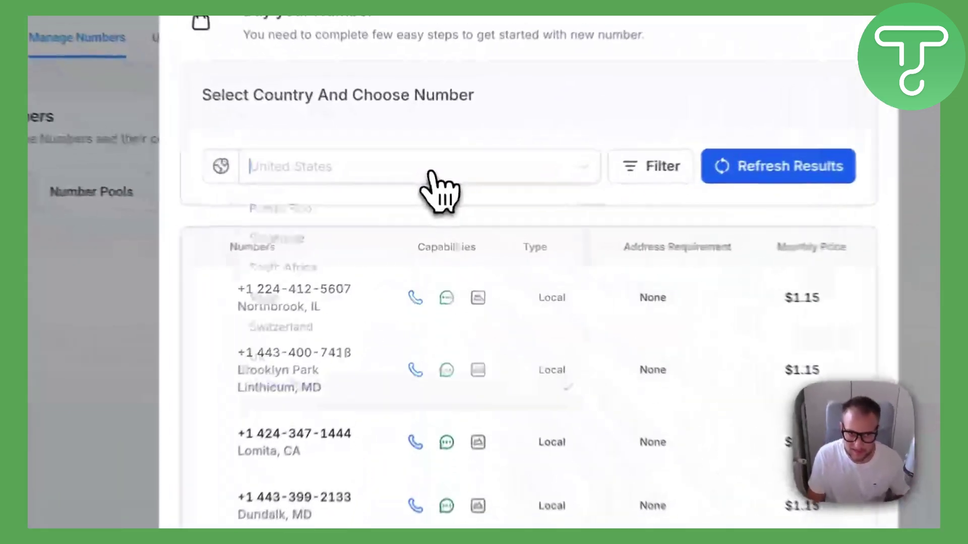
left_click(428, 189)
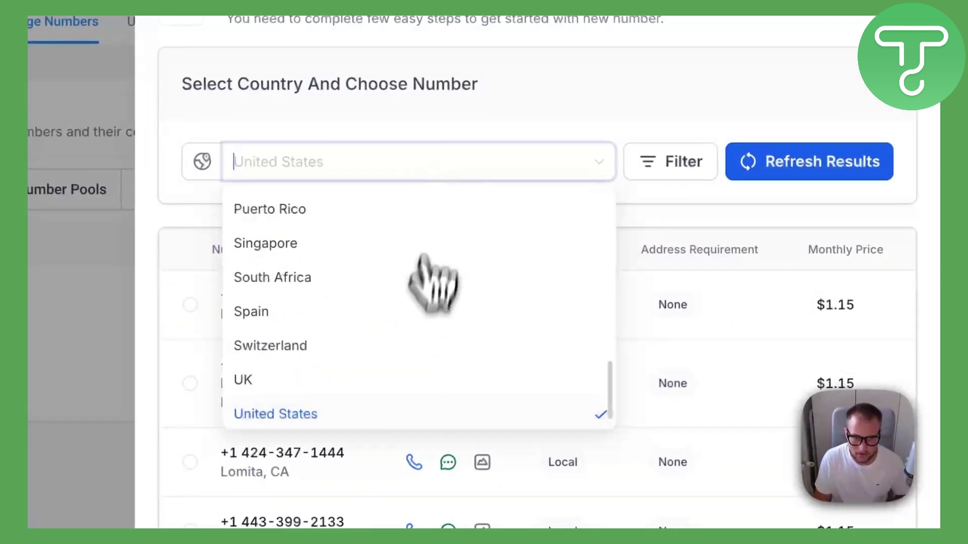
scroll(282, 394, "up", 5)
scroll(281, 348, "up", 5)
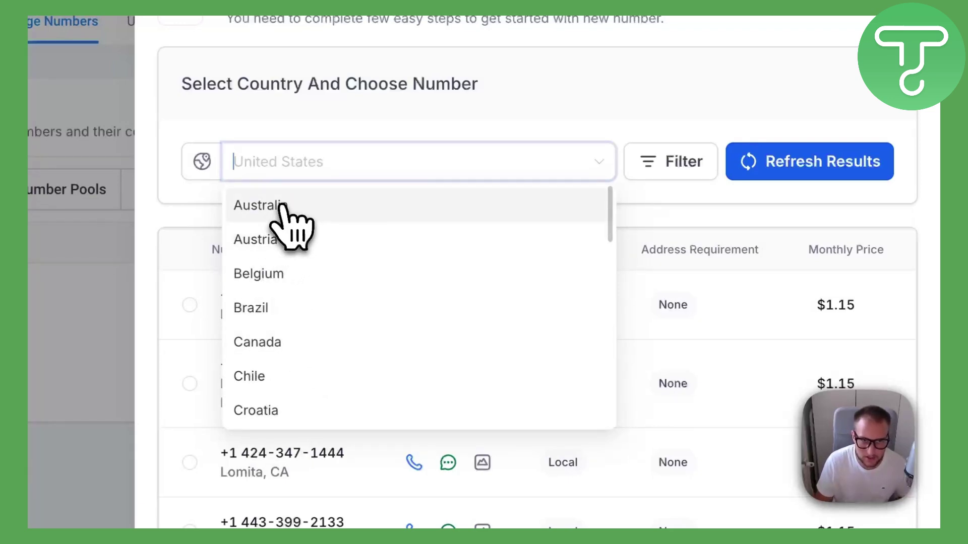
left_click(260, 204)
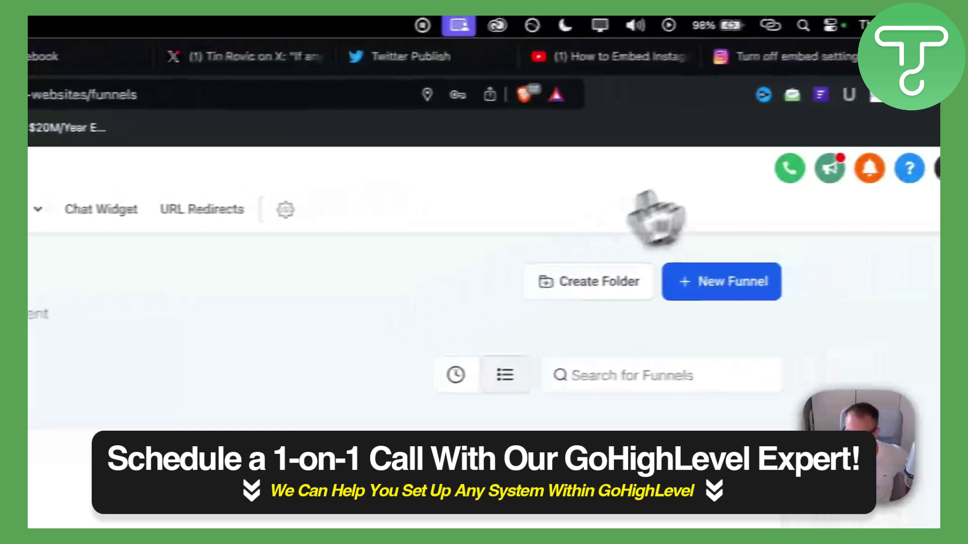
Step: Switch to Football Marketing Agency and open its dialer, which offers a toll-free calling number
left_click(747, 174)
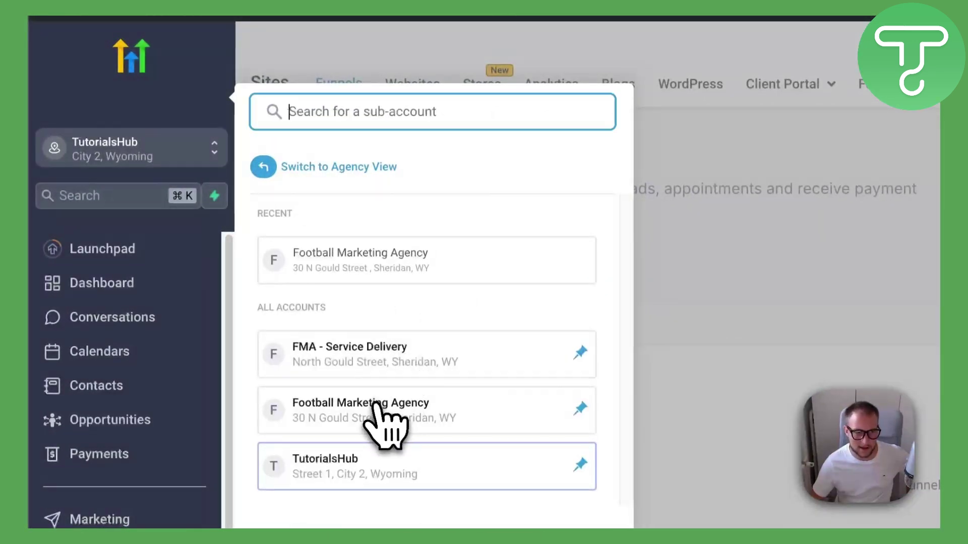
left_click(378, 410)
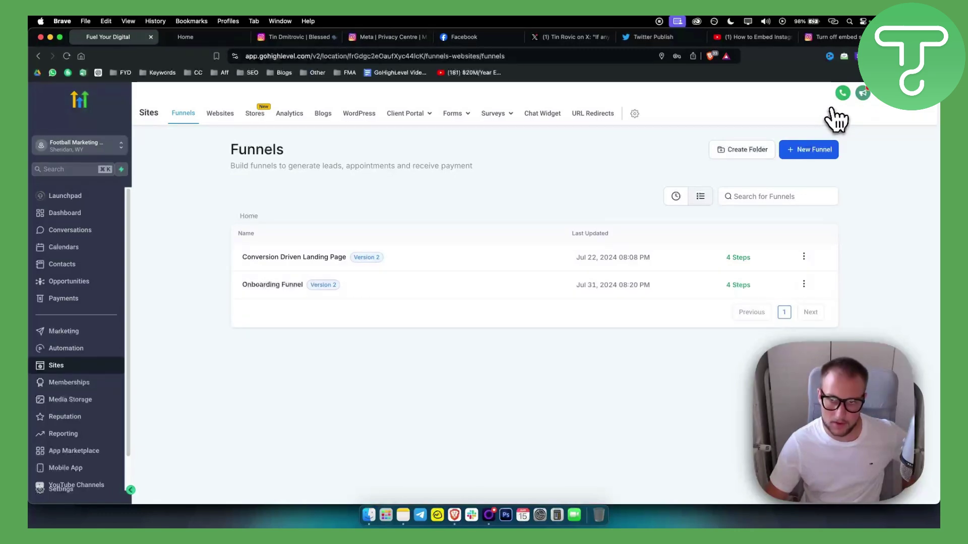
left_click(843, 93)
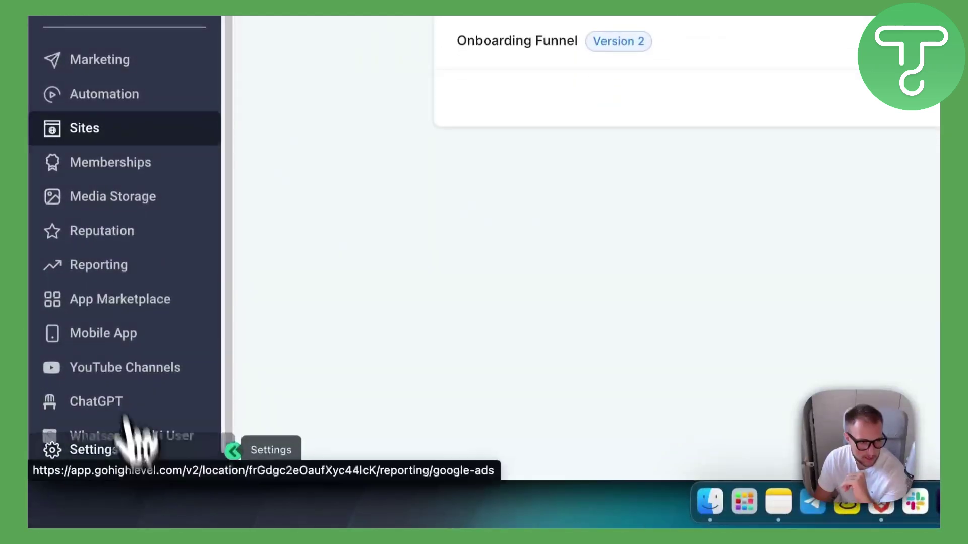
Step: Show the Outgoing Call Report: 23 calls by one agent, averaging 31 seconds
left_click(98, 265)
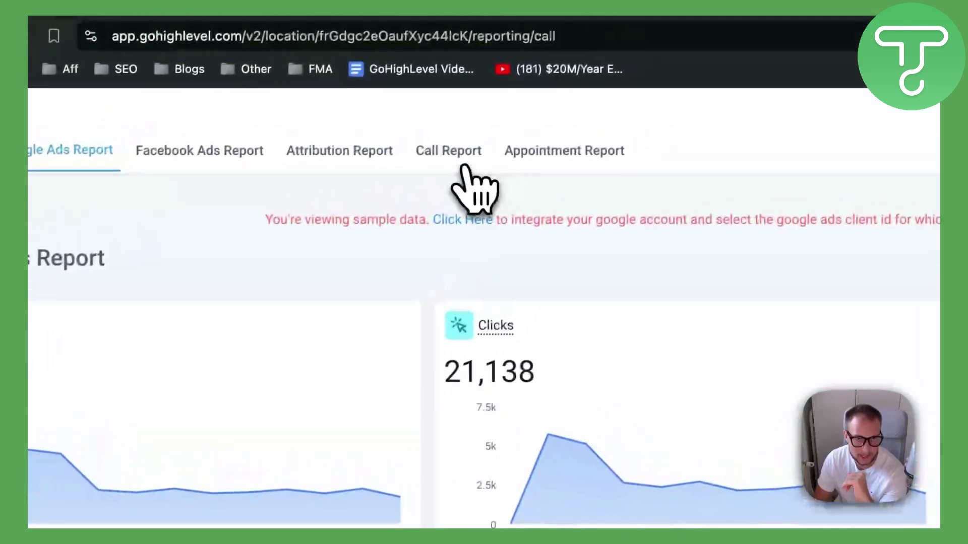
left_click(513, 106)
scroll(485, 302, "down", 5)
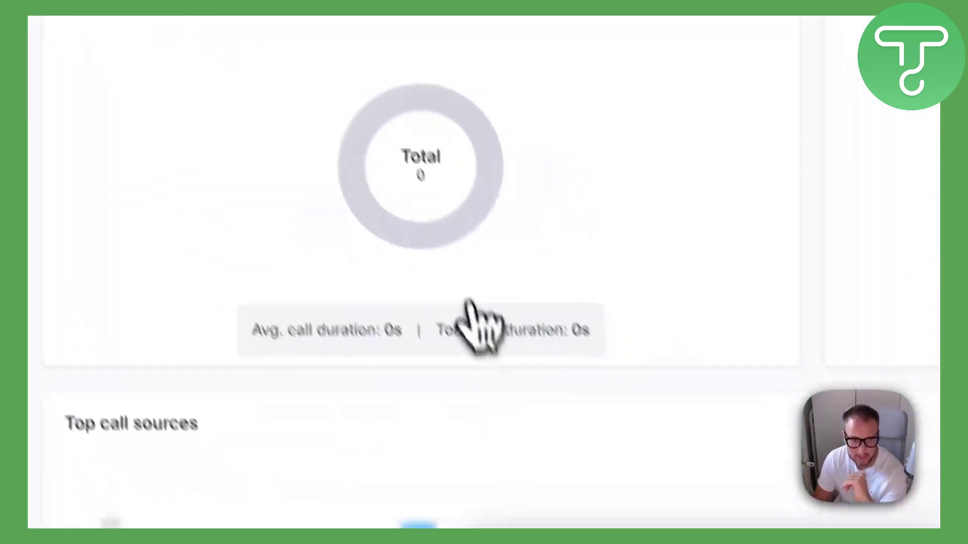
scroll(443, 326, "up", 5)
left_click(342, 110)
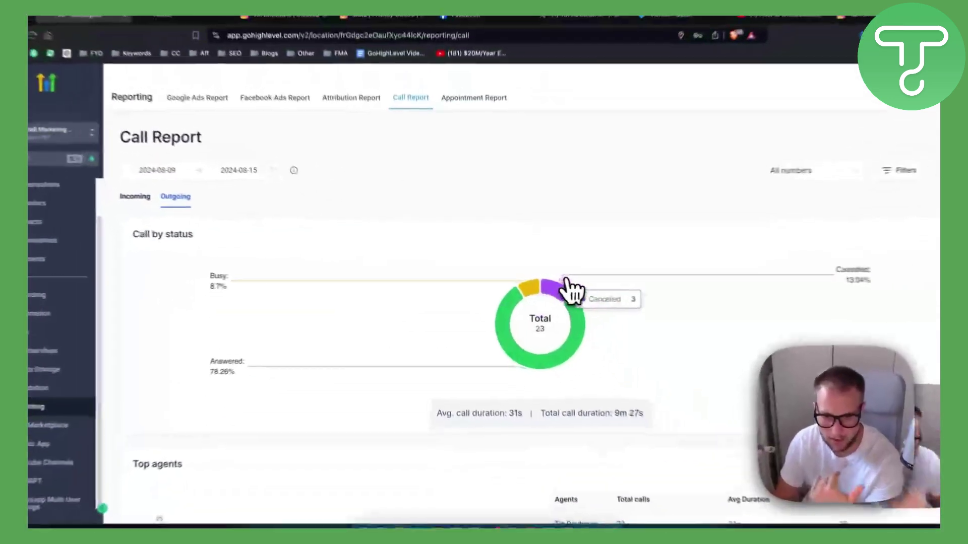
scroll(529, 317, "down", 1)
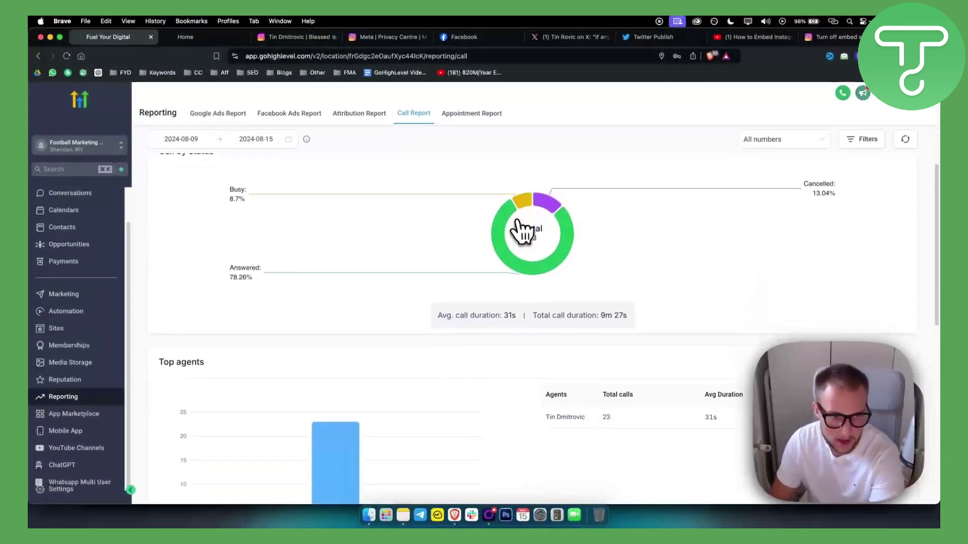
scroll(416, 303, "up", 1)
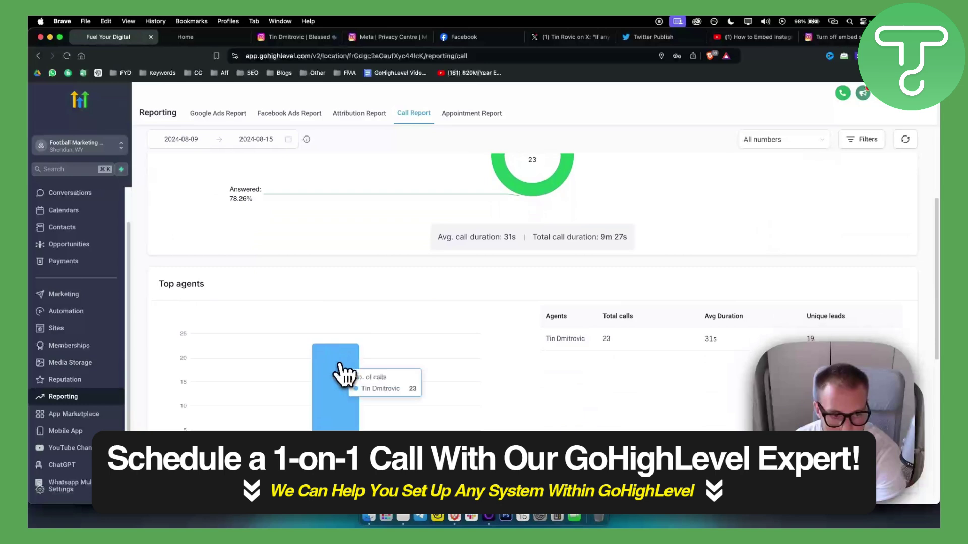
scroll(345, 374, "down", 3)
scroll(189, 250, "up", 3)
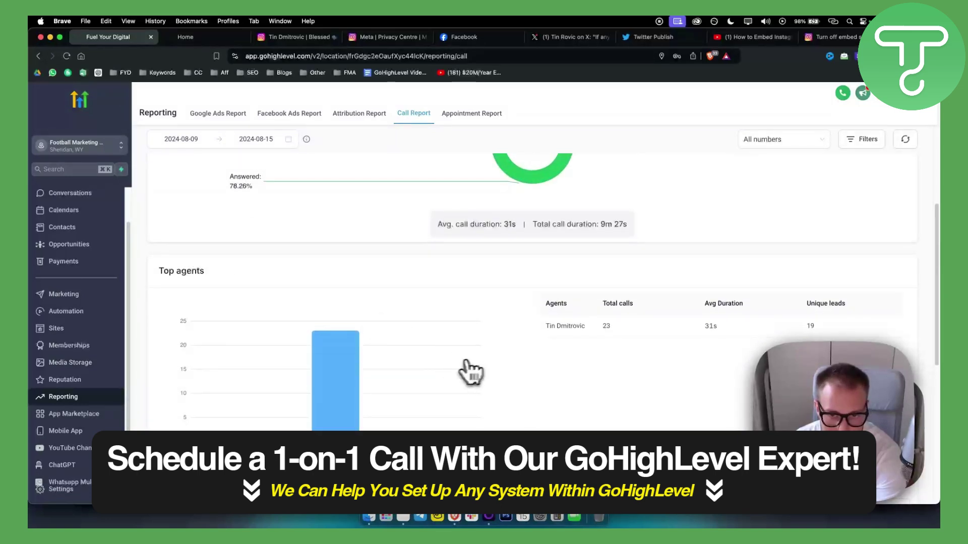
scroll(471, 372, "down", 3)
scroll(680, 318, "down", 3)
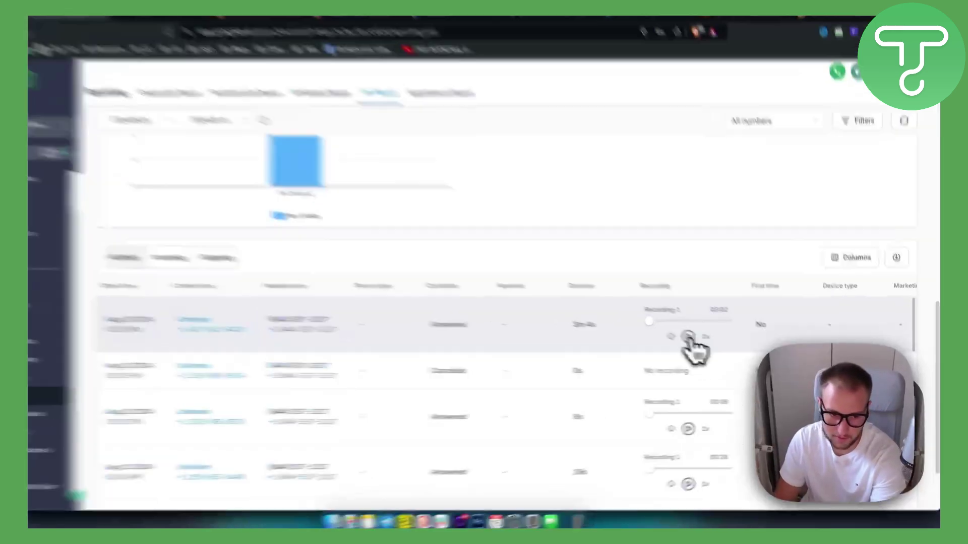
left_click(704, 342)
left_click(486, 272)
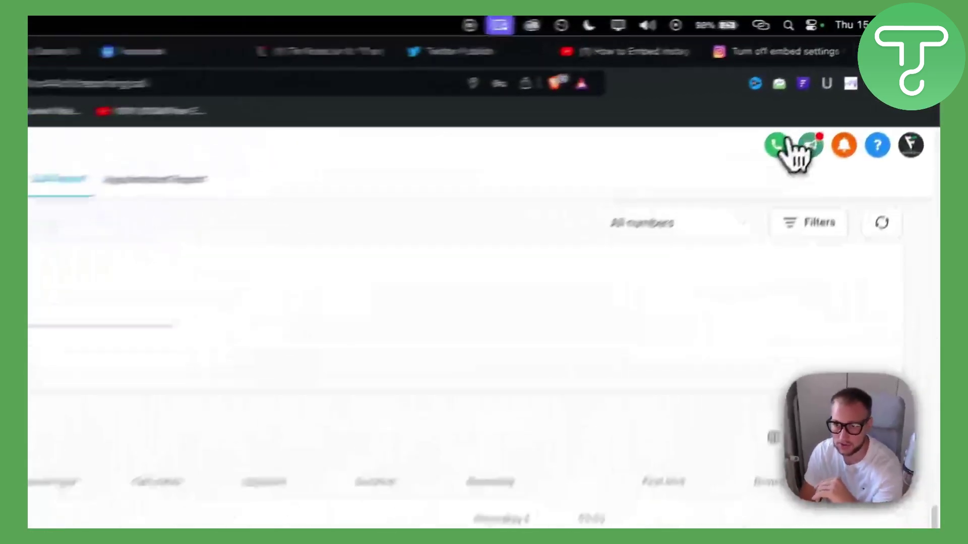
Step: Open the phone dialer over the Call Report, with an empty number field and keypad
left_click(843, 92)
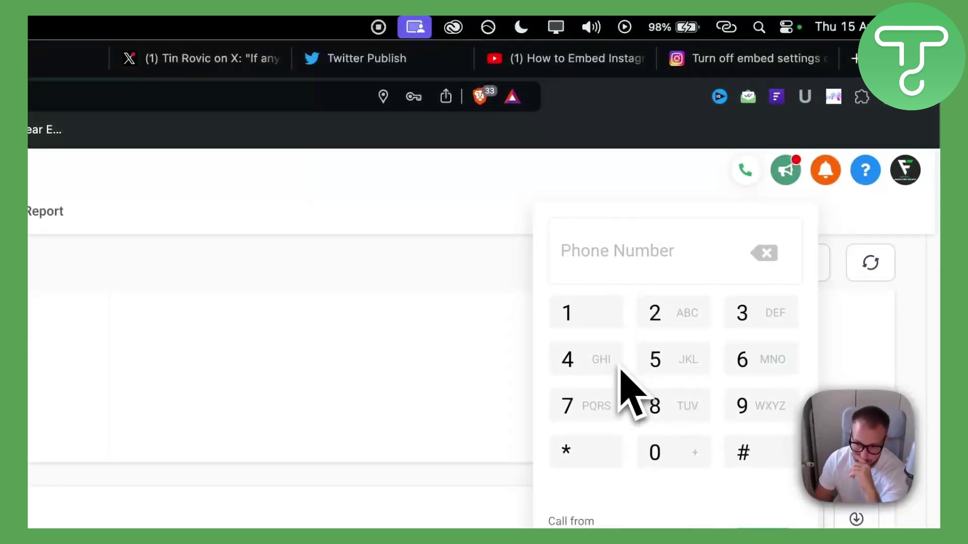